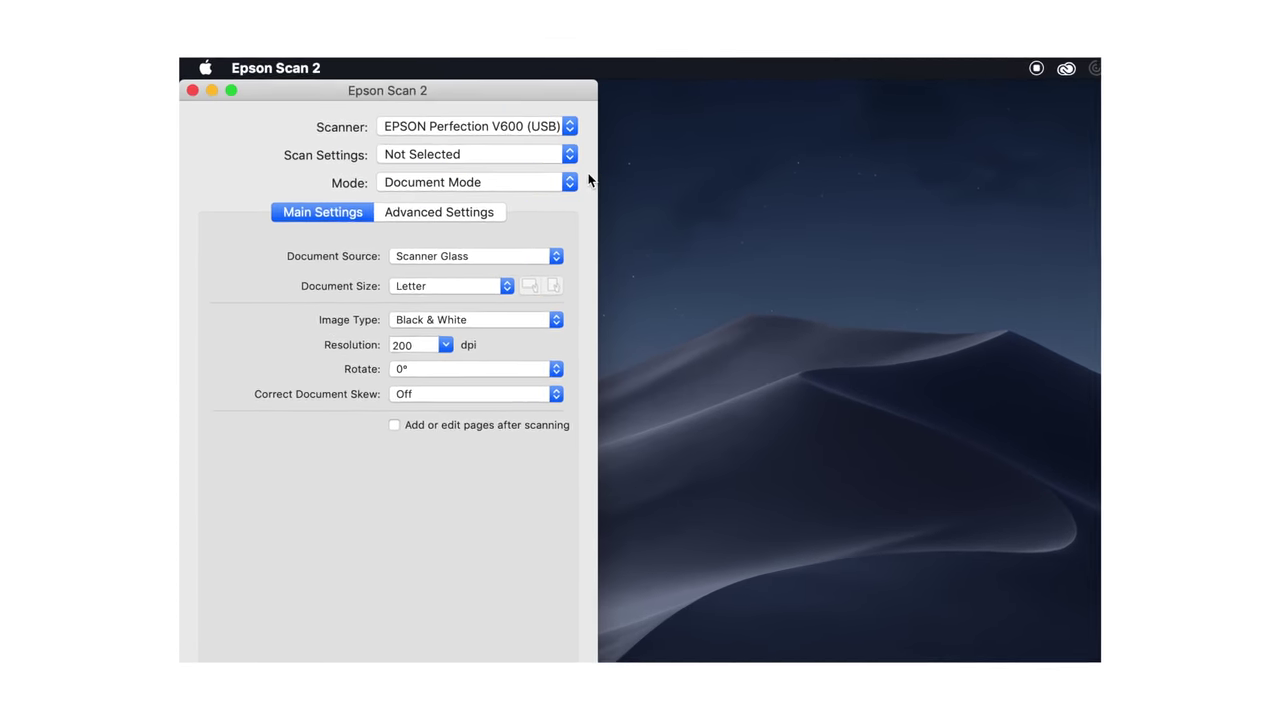
Switch to Photo Mode scanning Color Negative Film from the Transparency Unit.
left_click(574, 181)
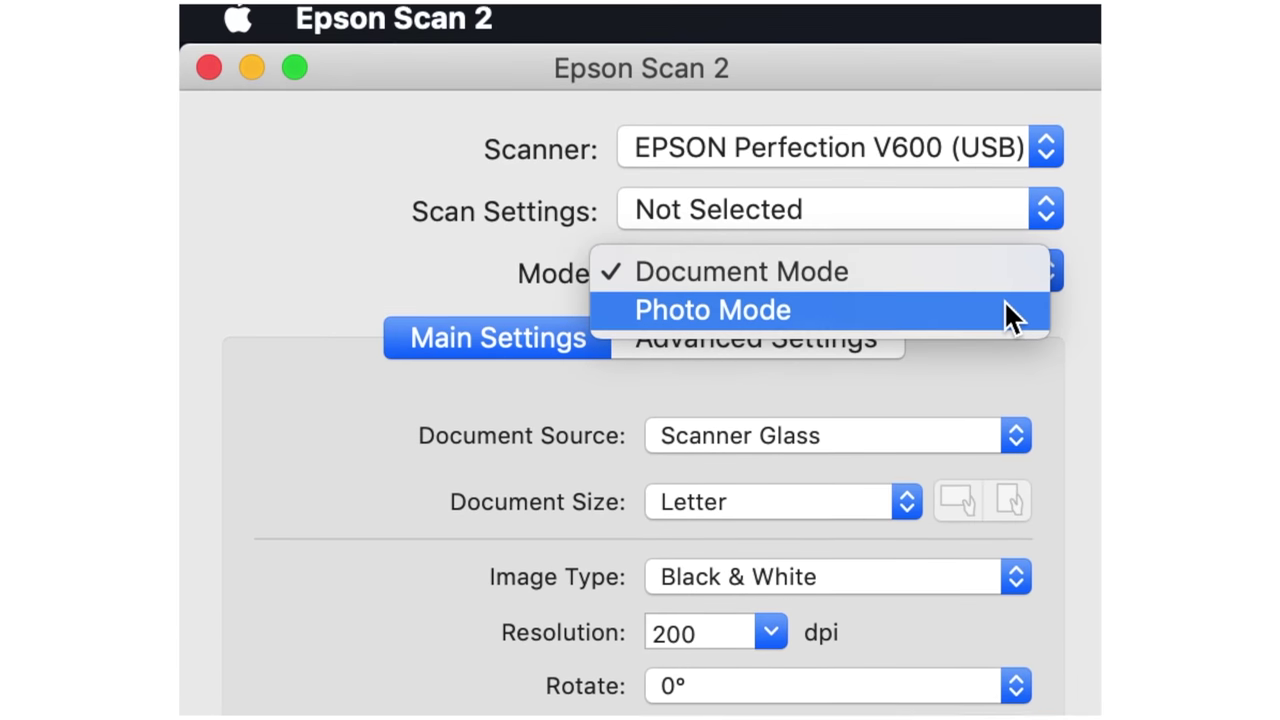
left_click(1004, 305)
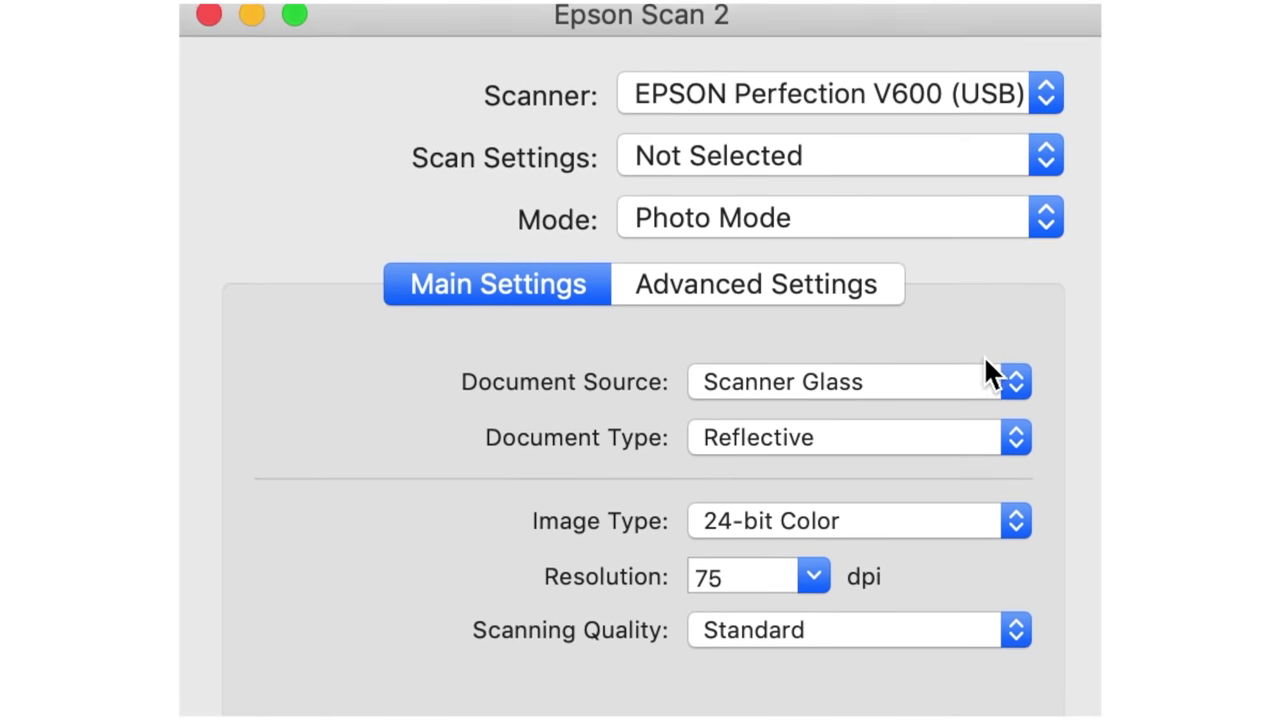
left_click(982, 375)
left_click(955, 389)
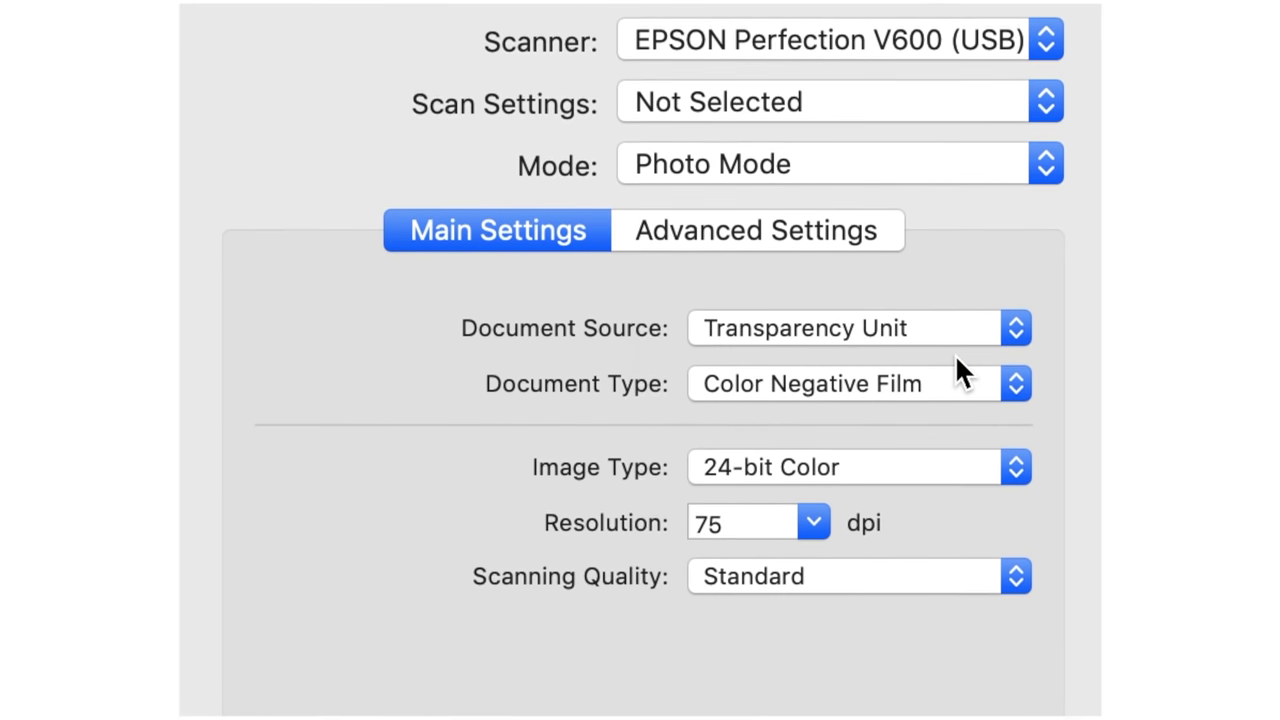
left_click(952, 356)
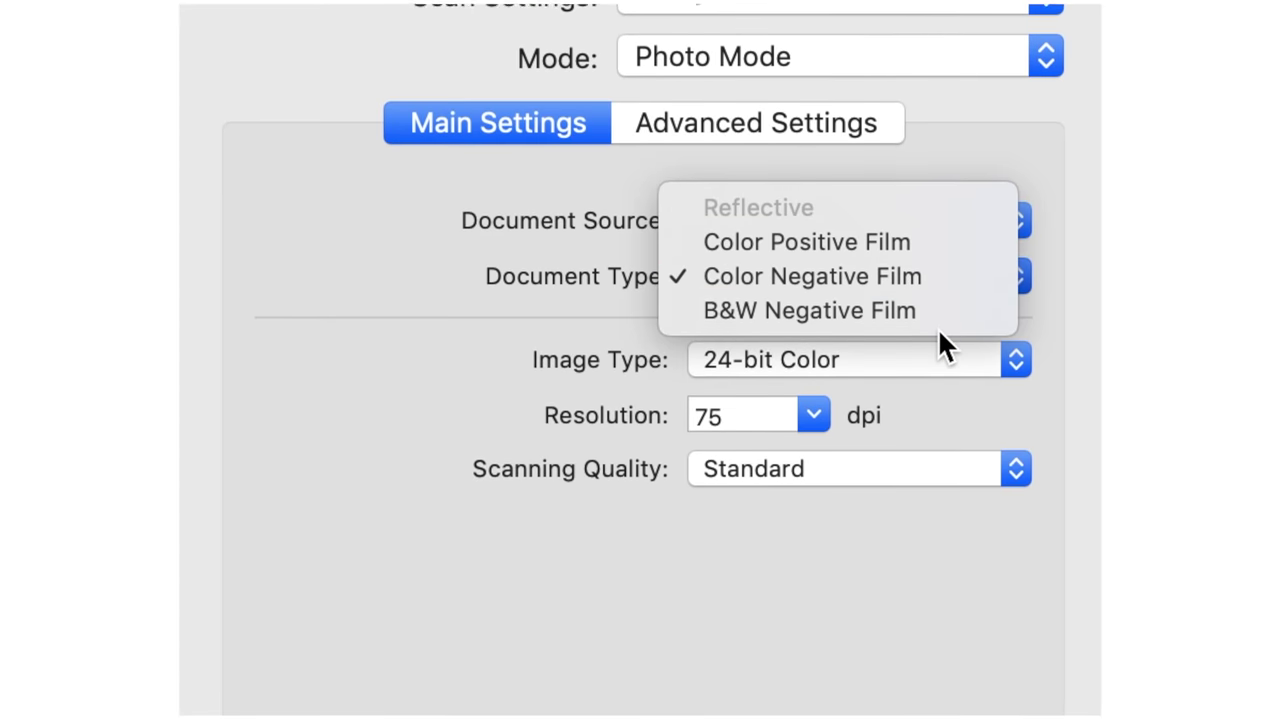
left_click(948, 304)
Set Image Type to 48-bit Color, resolution to 2400 dpi and Scanning Quality to High.
left_click(936, 332)
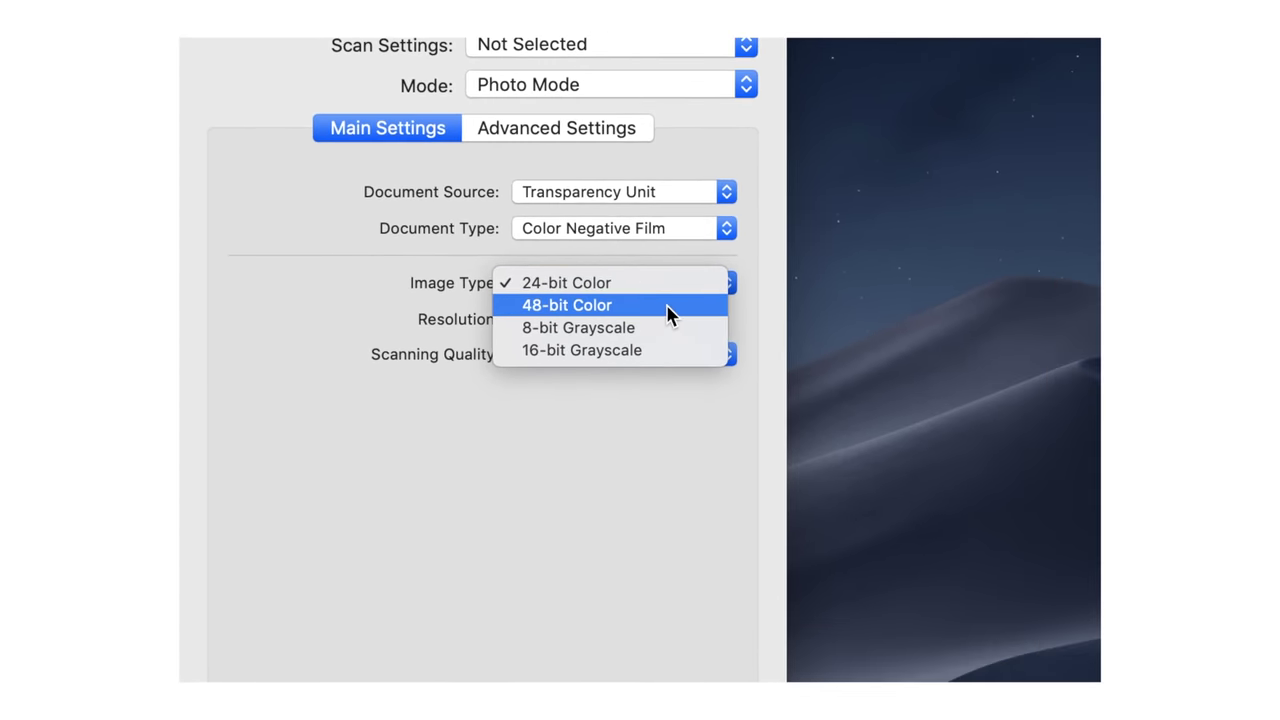
left_click(737, 320)
left_click(543, 306)
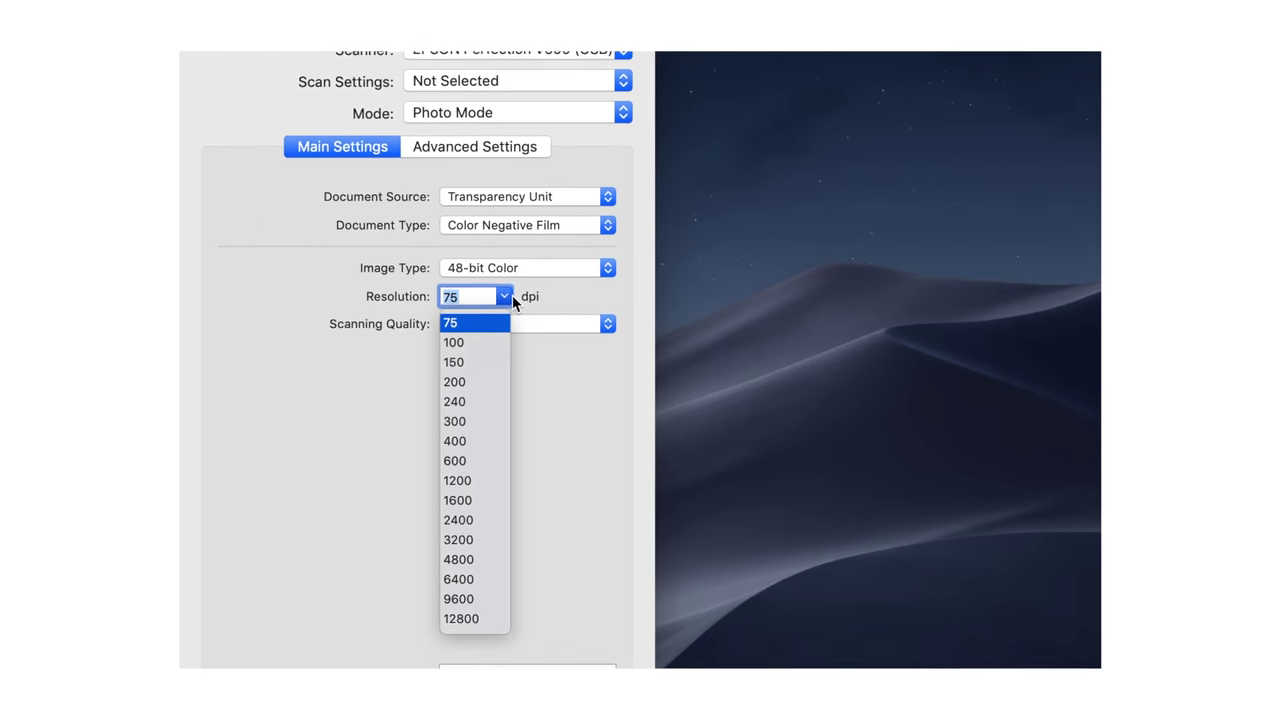
left_click(431, 490)
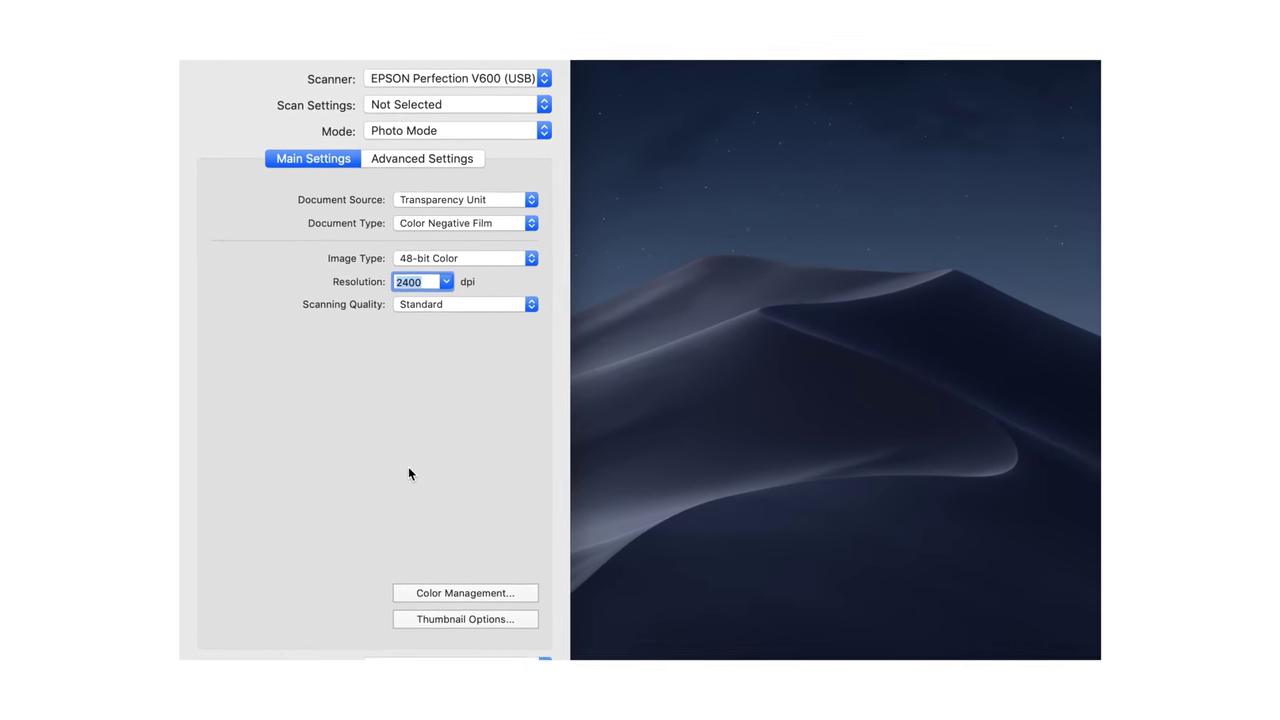
left_click(432, 297)
left_click(401, 297)
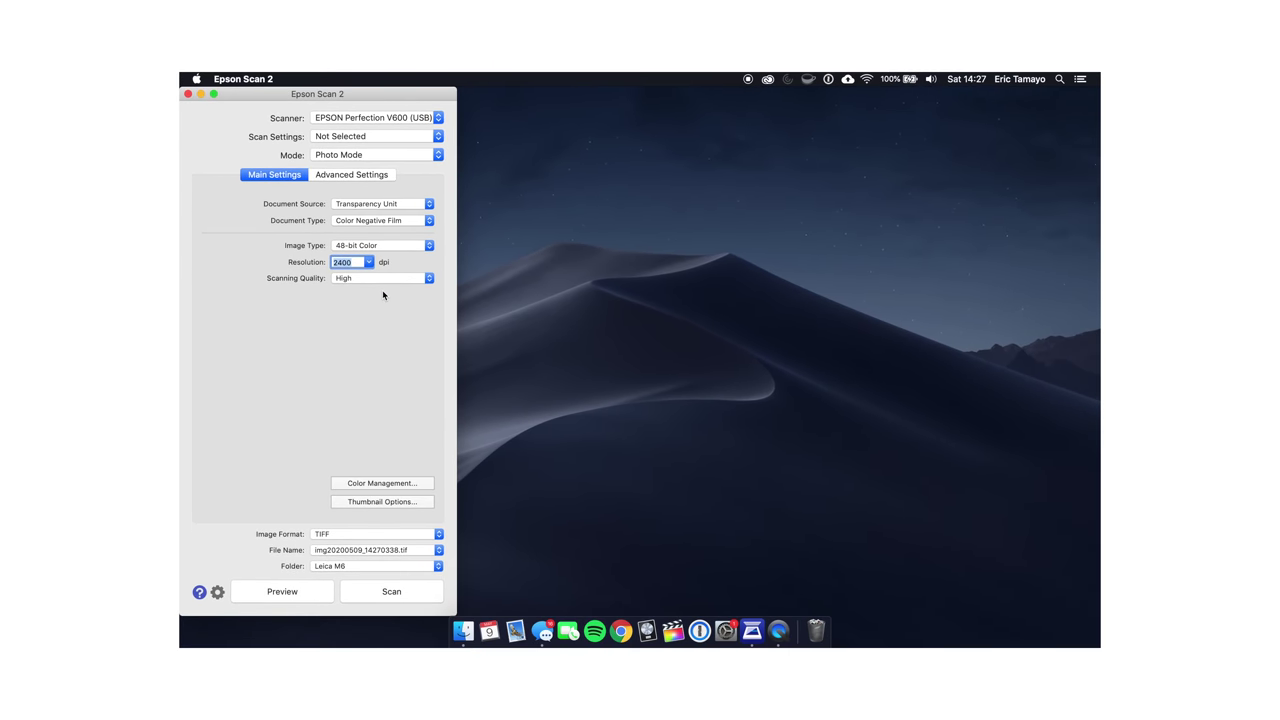
Turn on DIGITAL ICE Technology at Quality in Advanced Settings and preview the film.
left_click(350, 176)
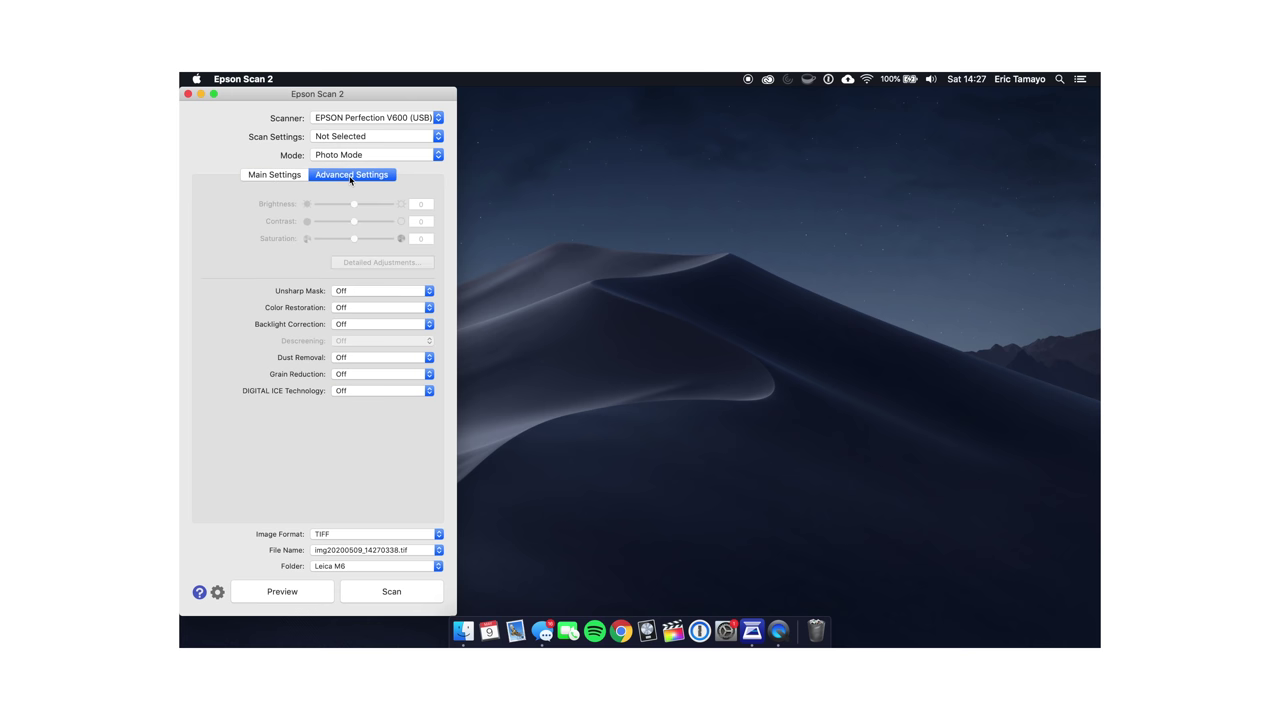
left_click(360, 390)
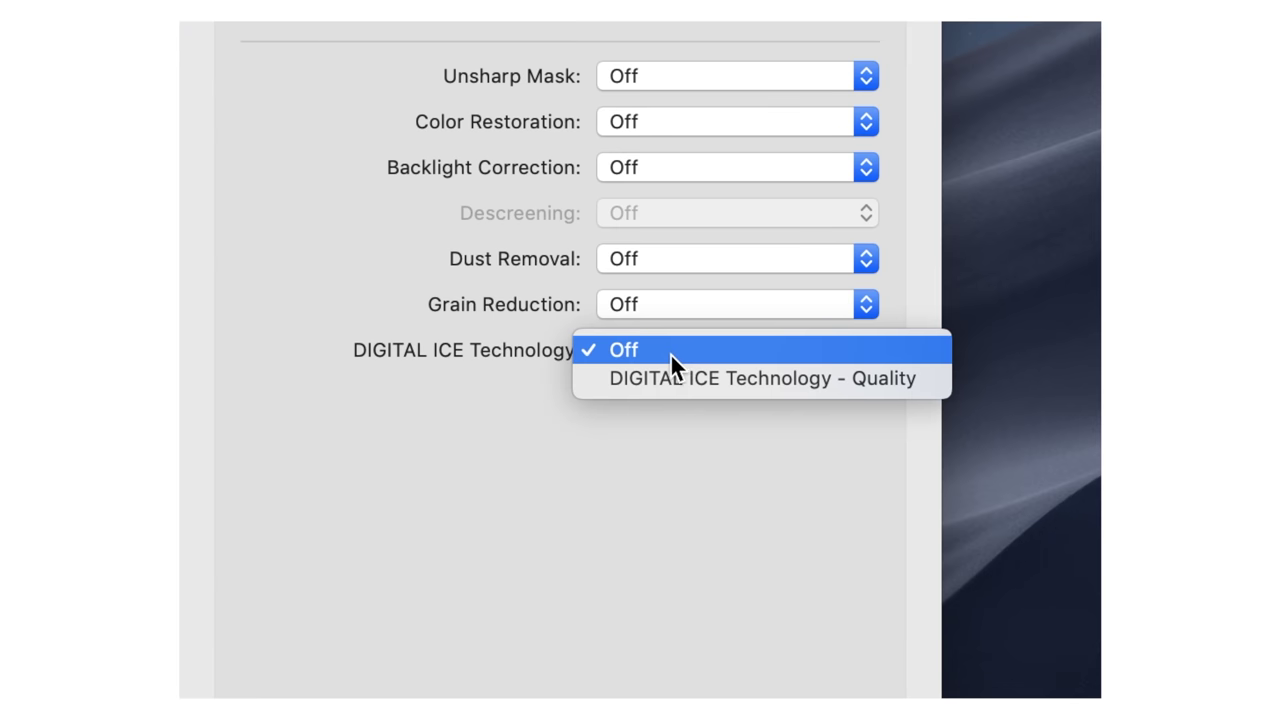
left_click(671, 379)
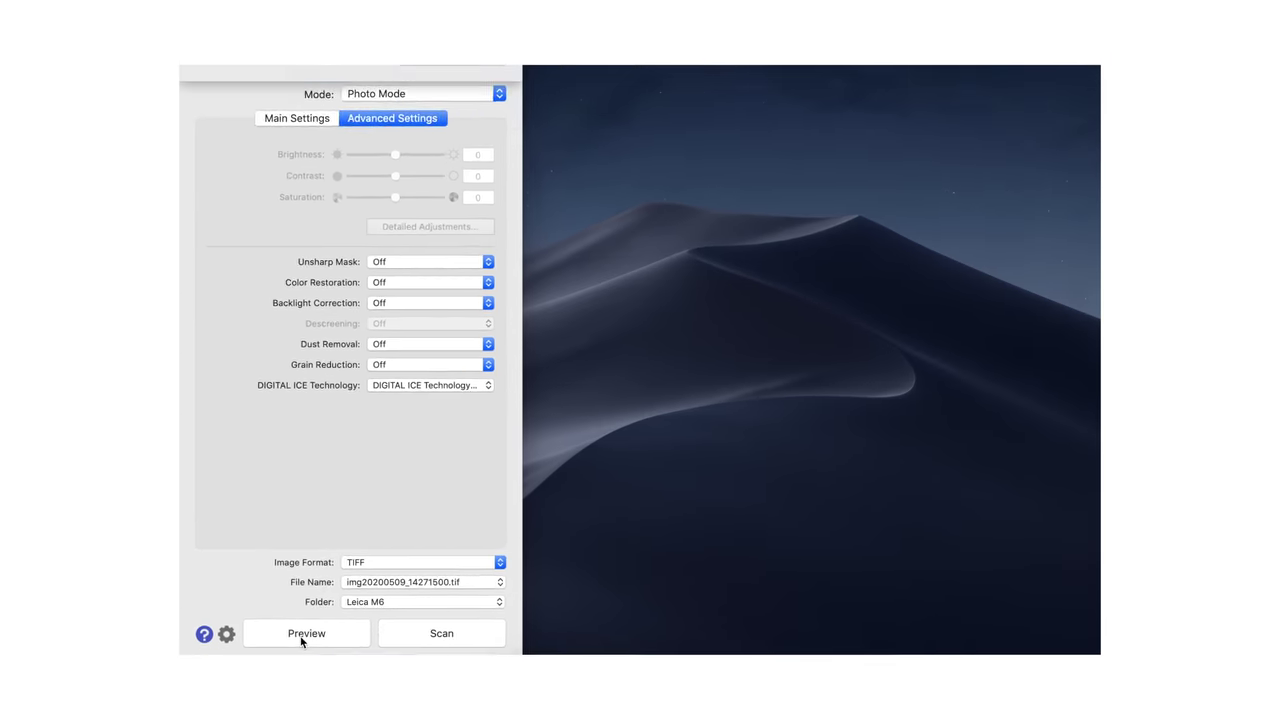
left_click(280, 593)
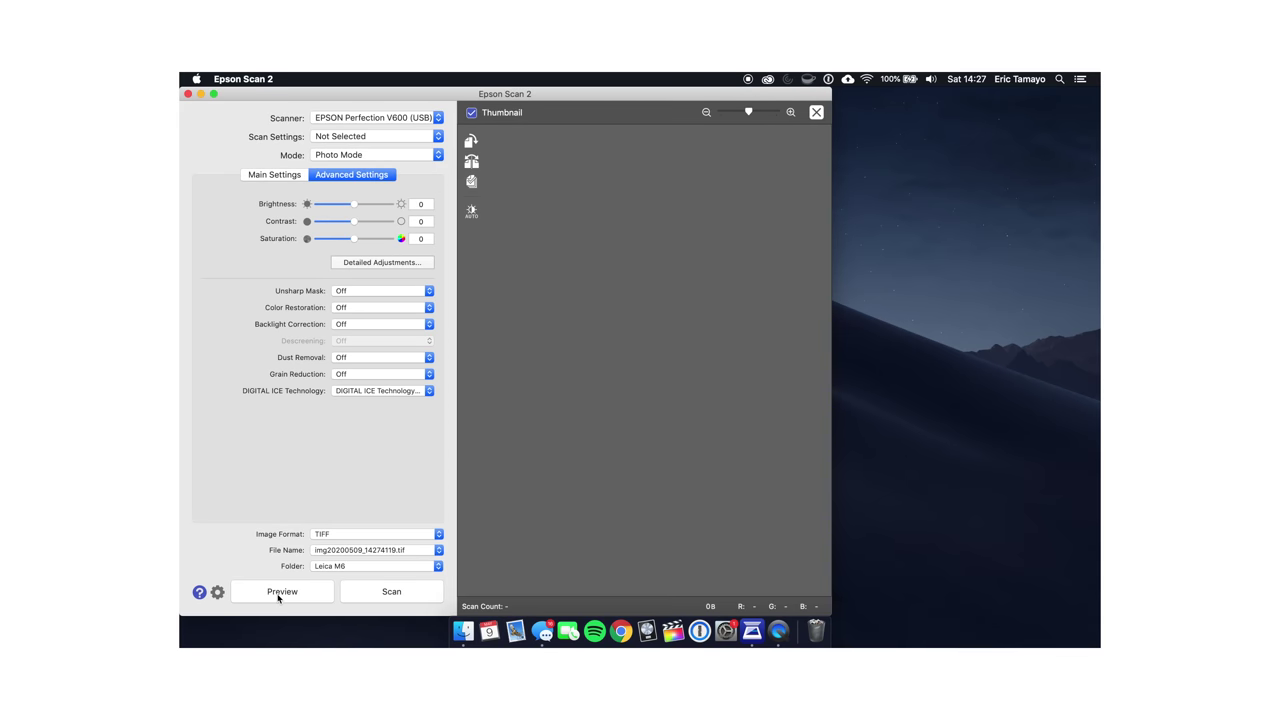
Rotate frames 1 and 2 upright, enlarge frame 1 and open Detailed Adjustments.
left_click(472, 141)
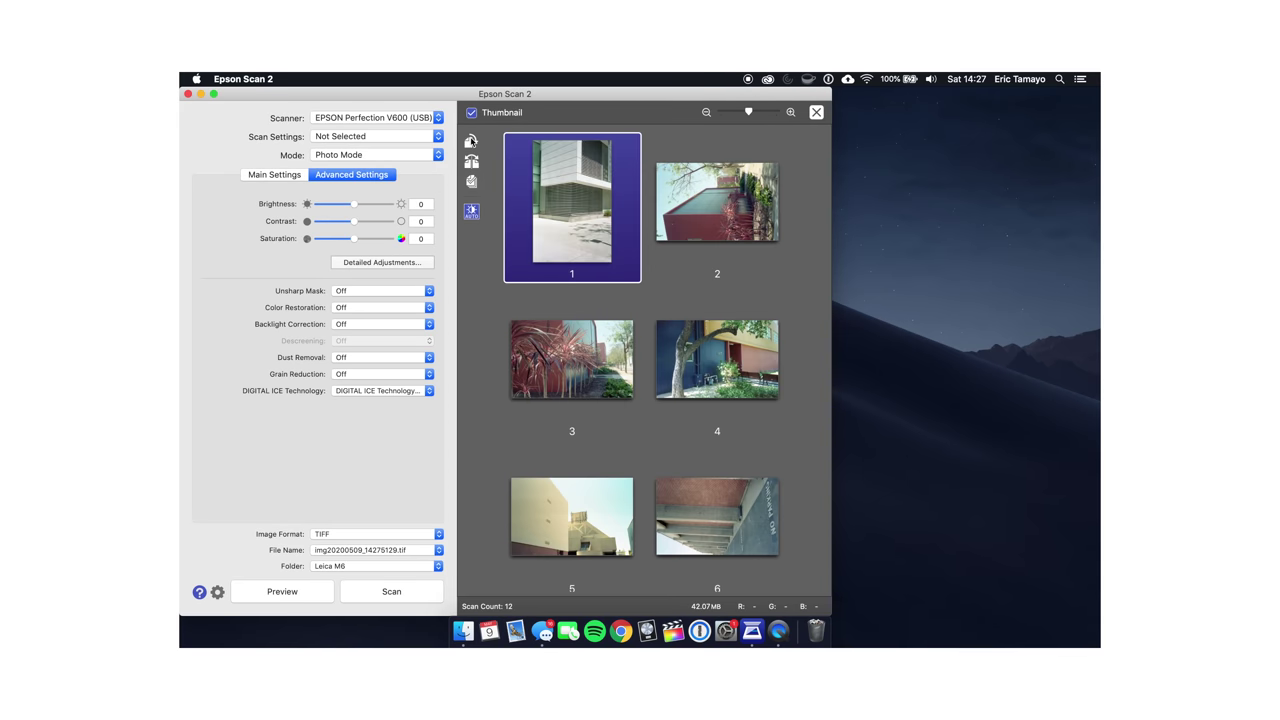
left_click(775, 160)
left_click(472, 141)
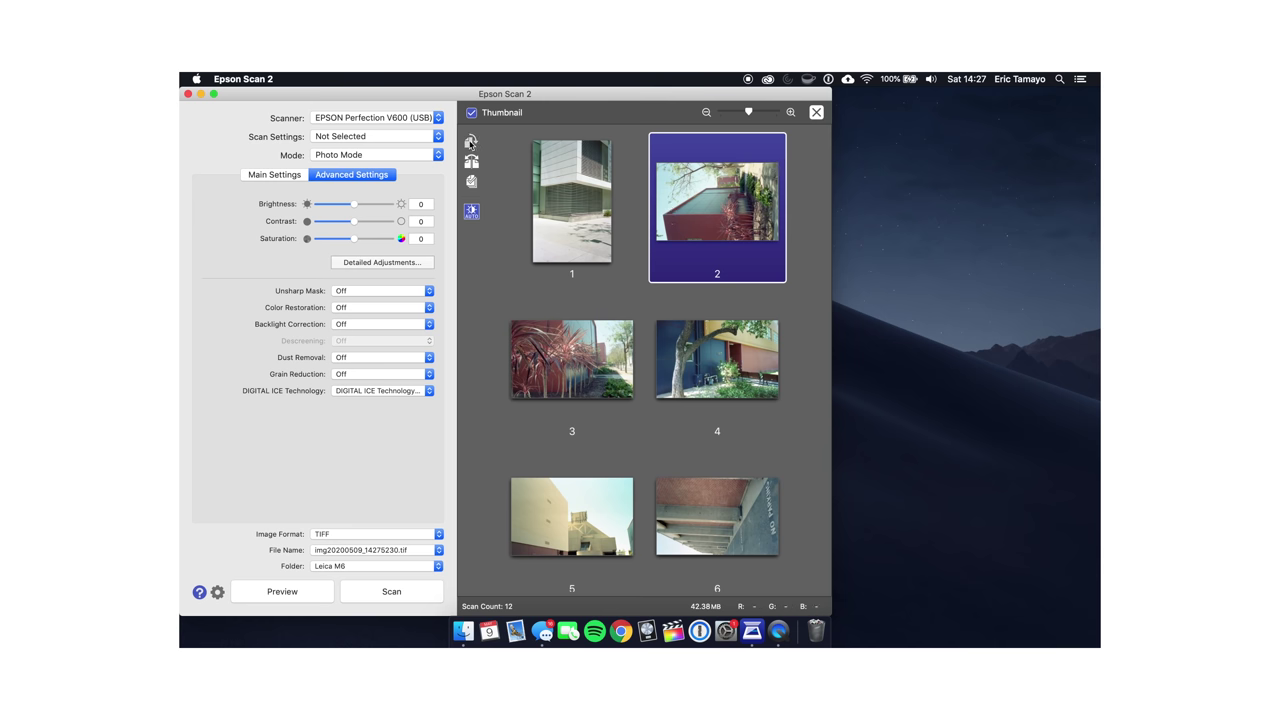
scroll(565, 333, "down", 10)
left_click(565, 333)
scroll(565, 333, "up", 10)
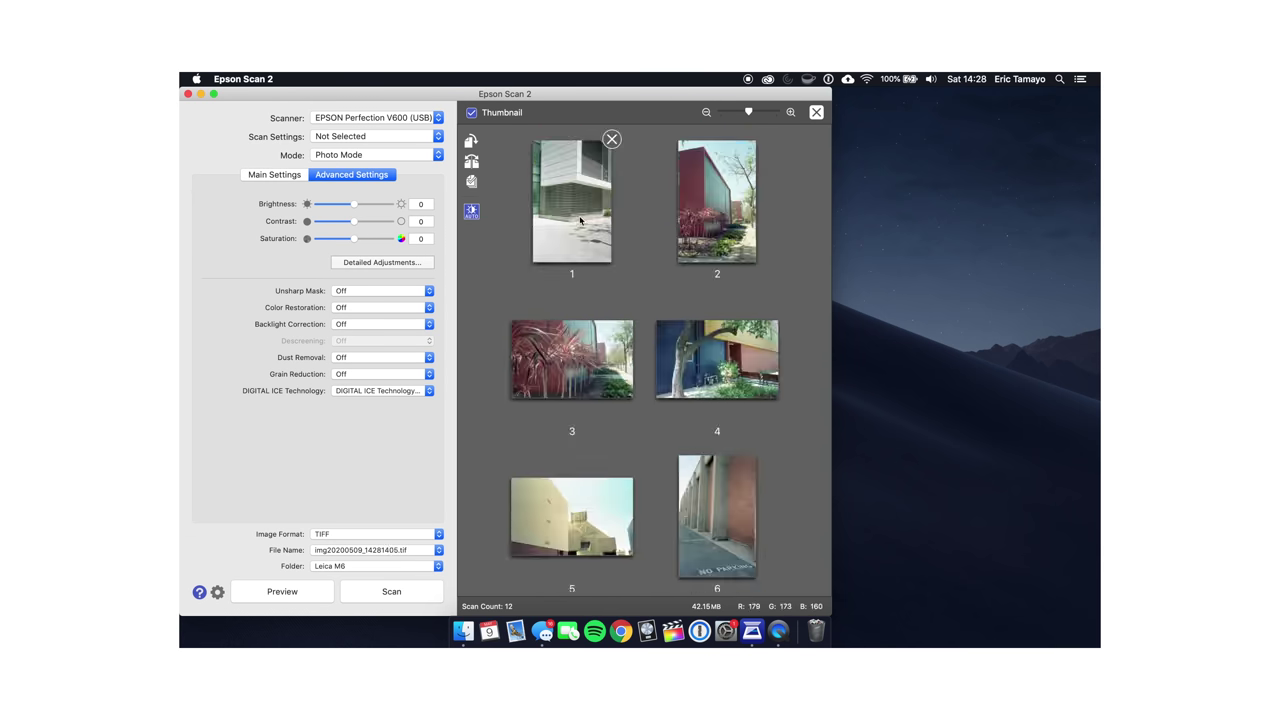
double_click(614, 160)
left_click(415, 264)
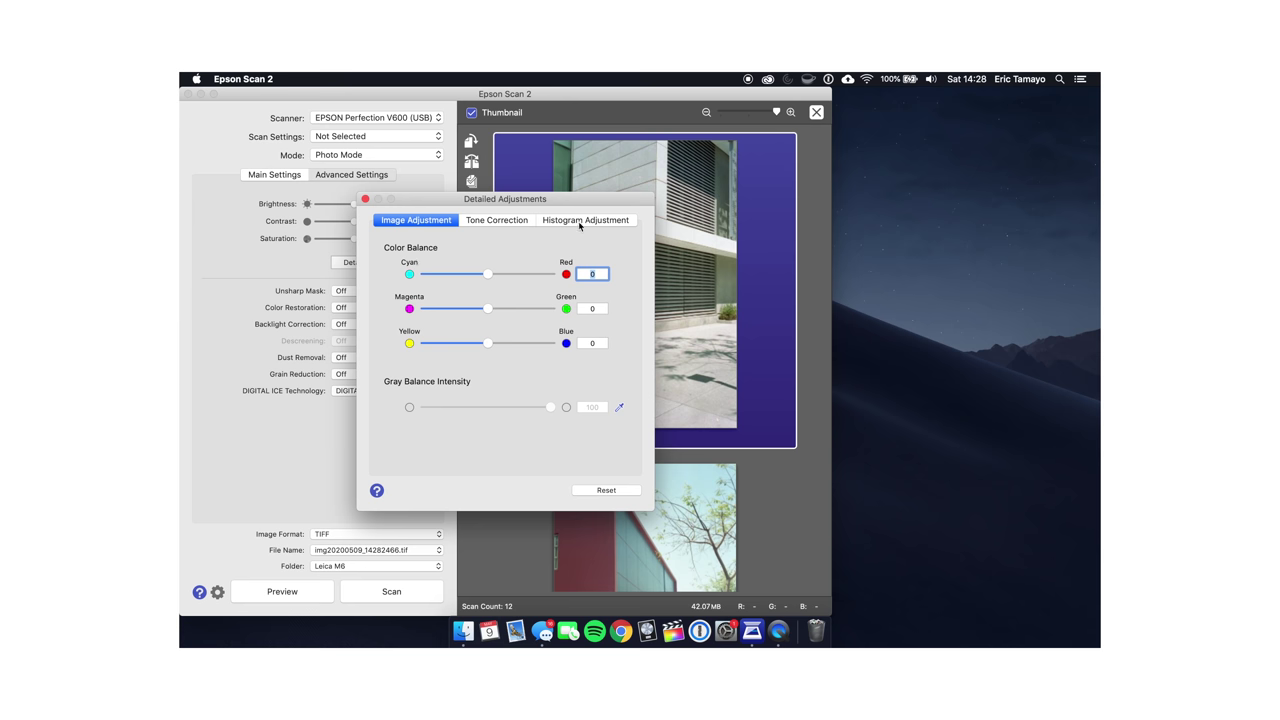
In Histogram Adjustment, stretch the output levels to 0 and 255.
left_click(579, 223)
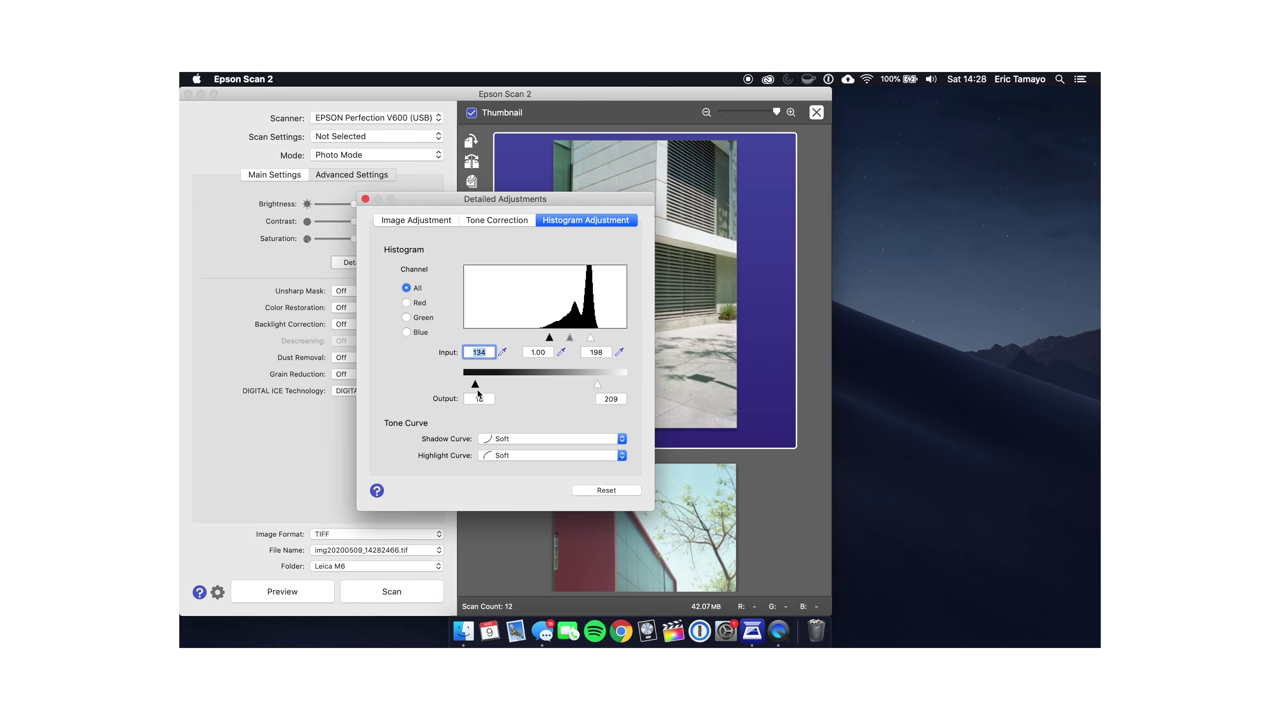
left_click_drag(476, 384, 463, 385)
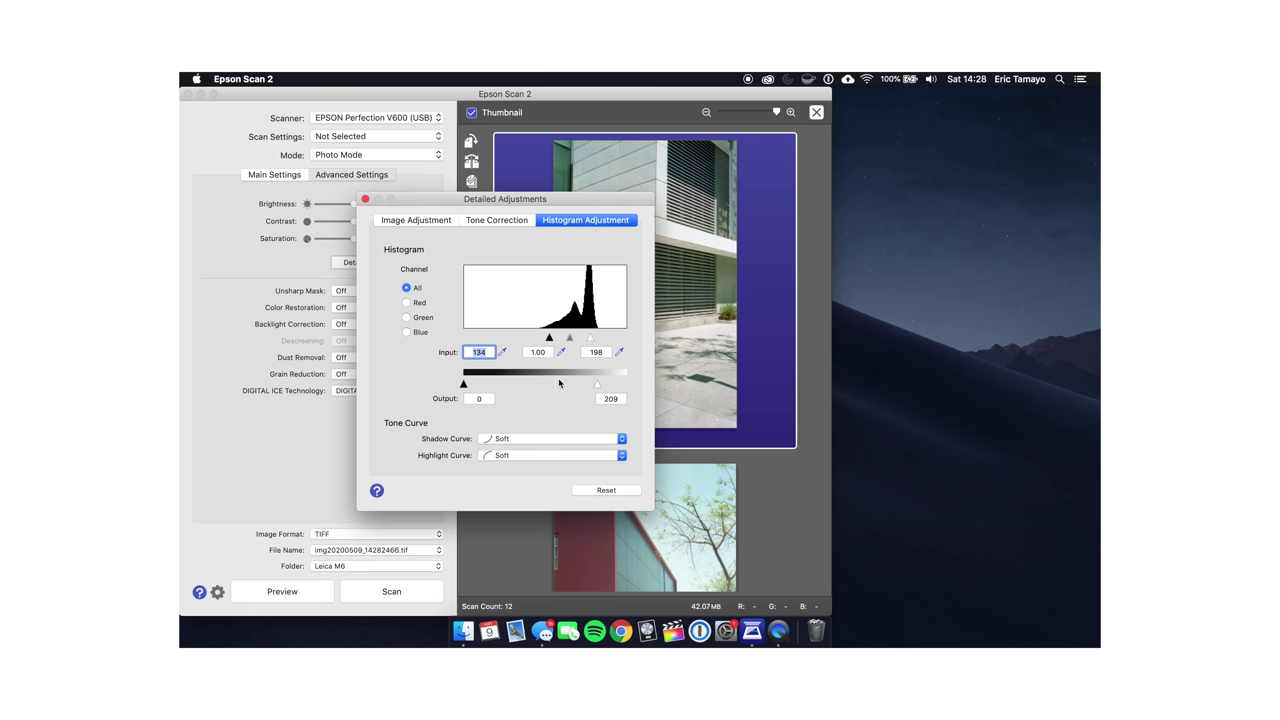
left_click_drag(597, 385, 641, 391)
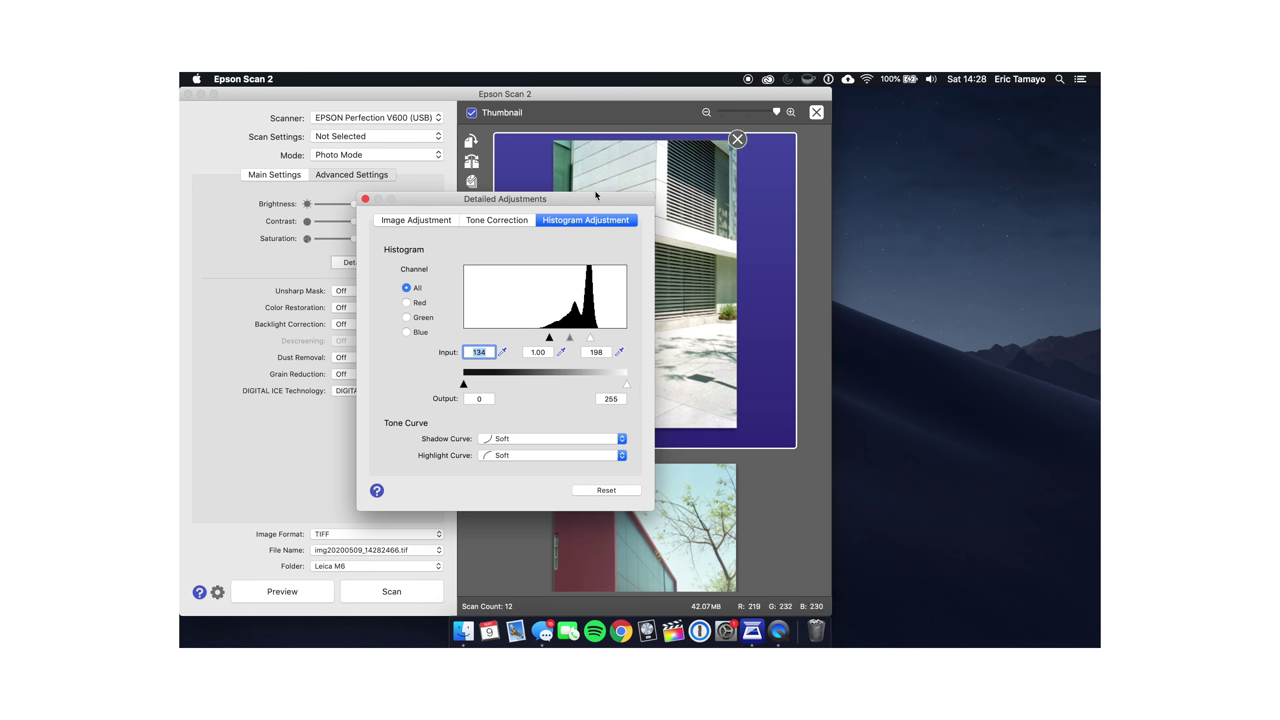
left_click_drag(601, 198, 461, 149)
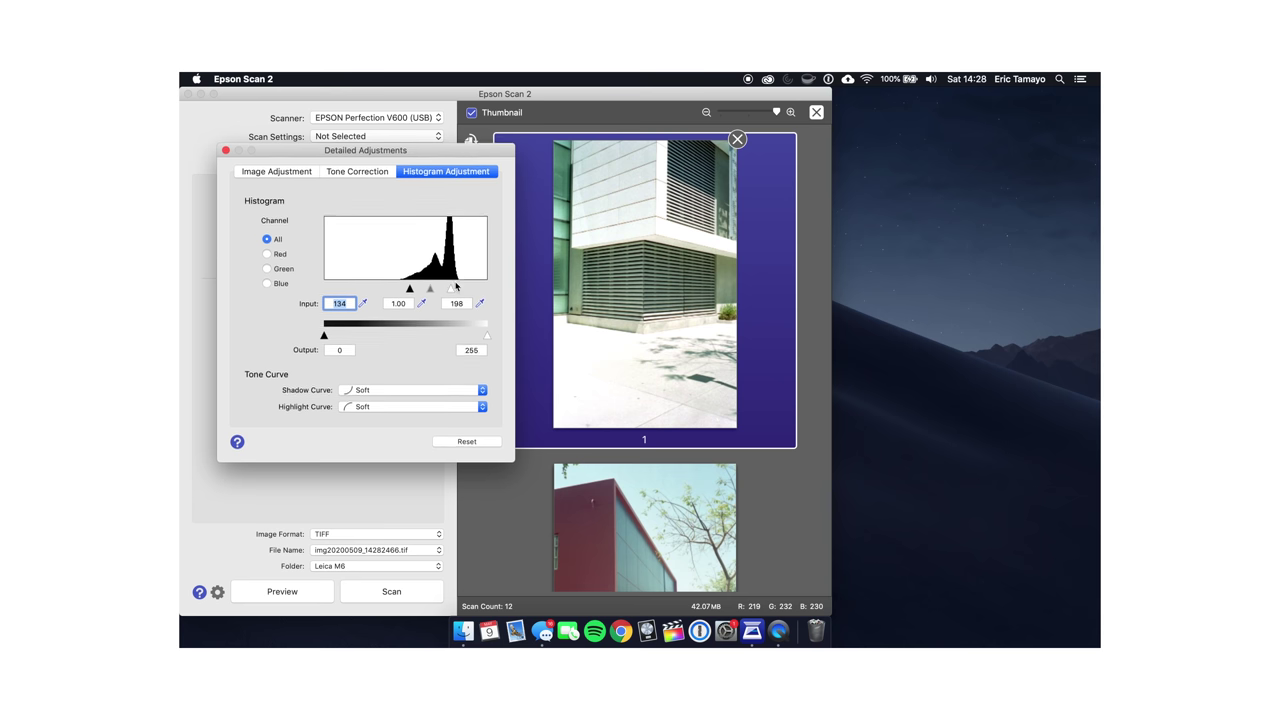
Set the input levels to black 121, midtone 1.50 and white 207.
left_click_drag(453, 291, 459, 291)
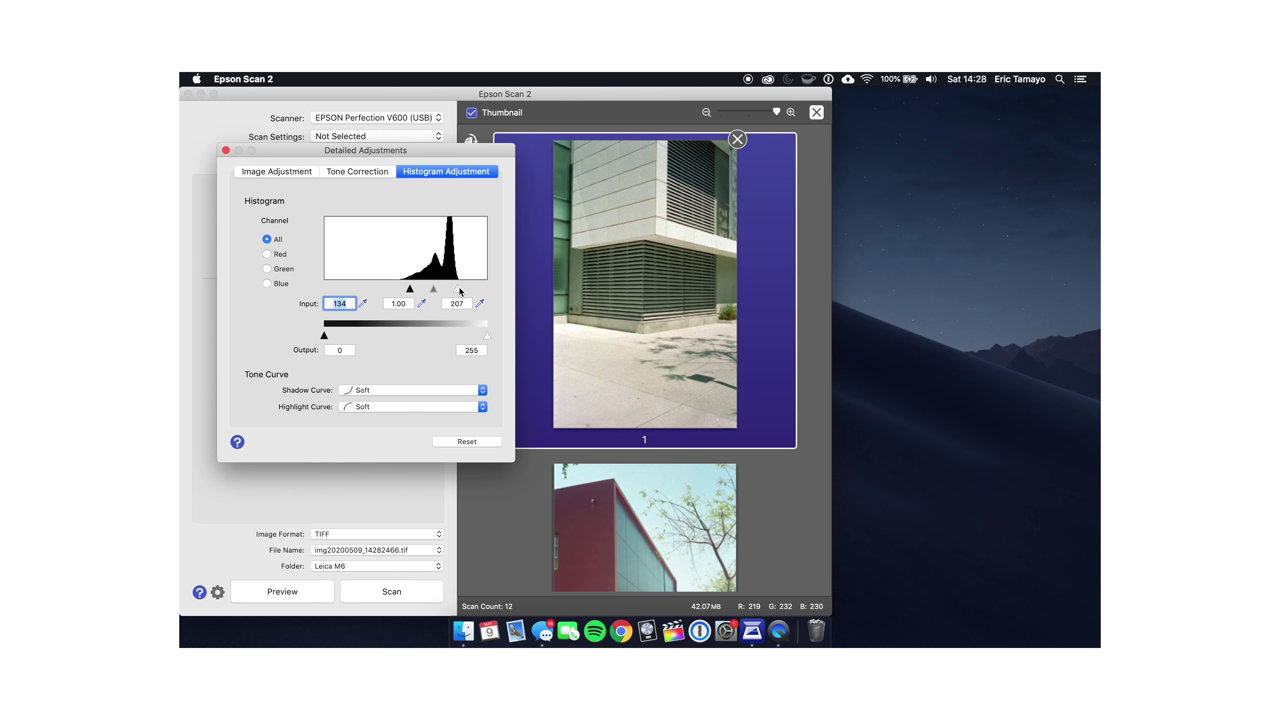
left_click_drag(410, 290, 403, 292)
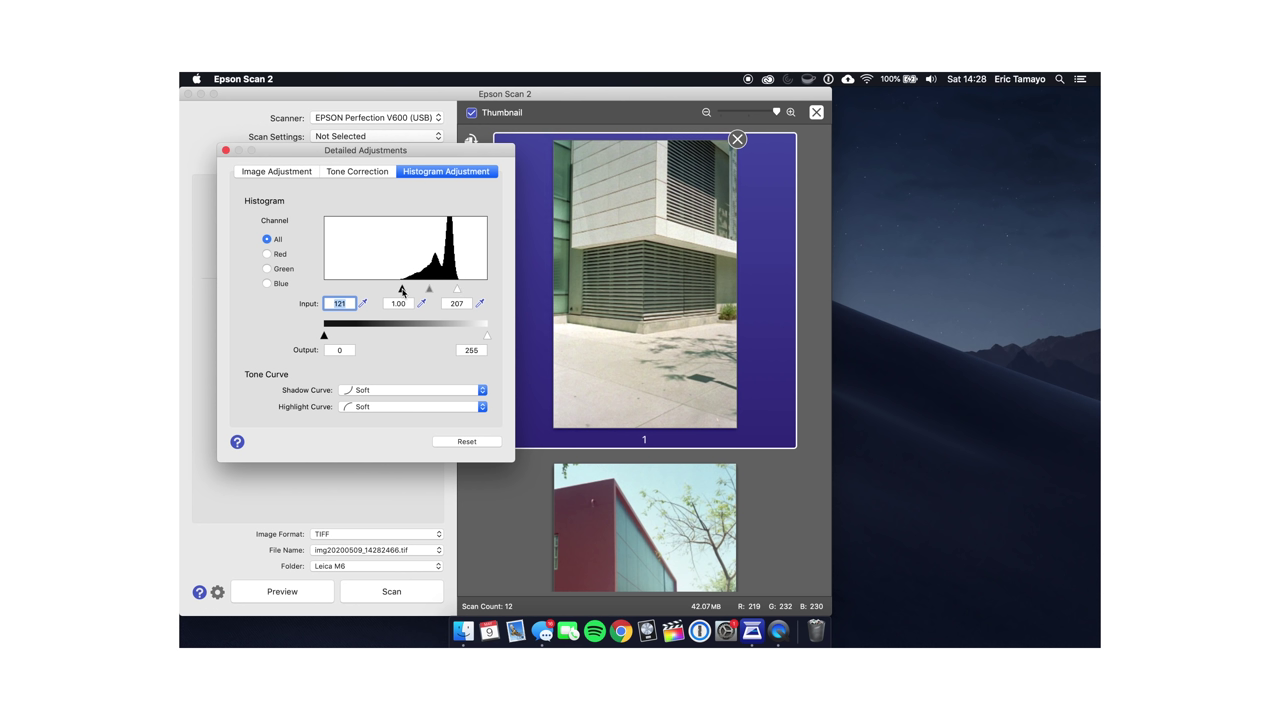
left_click_drag(431, 293, 423, 293)
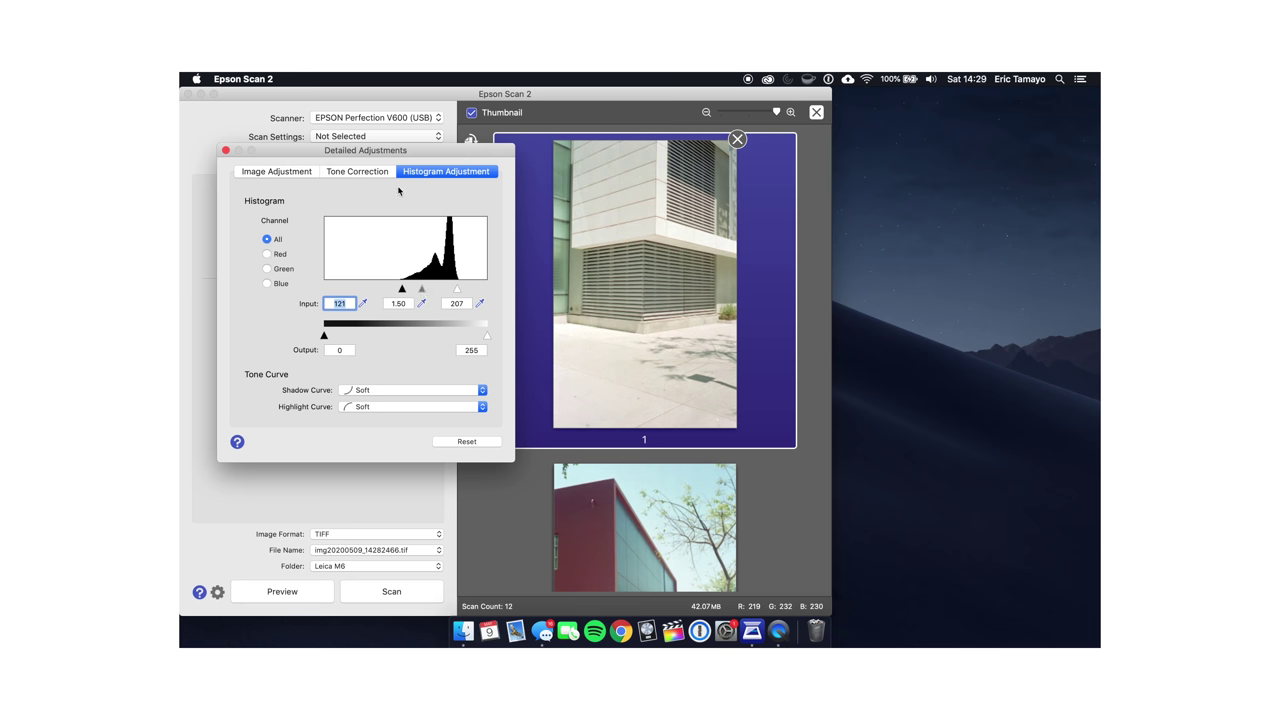
left_click(297, 172)
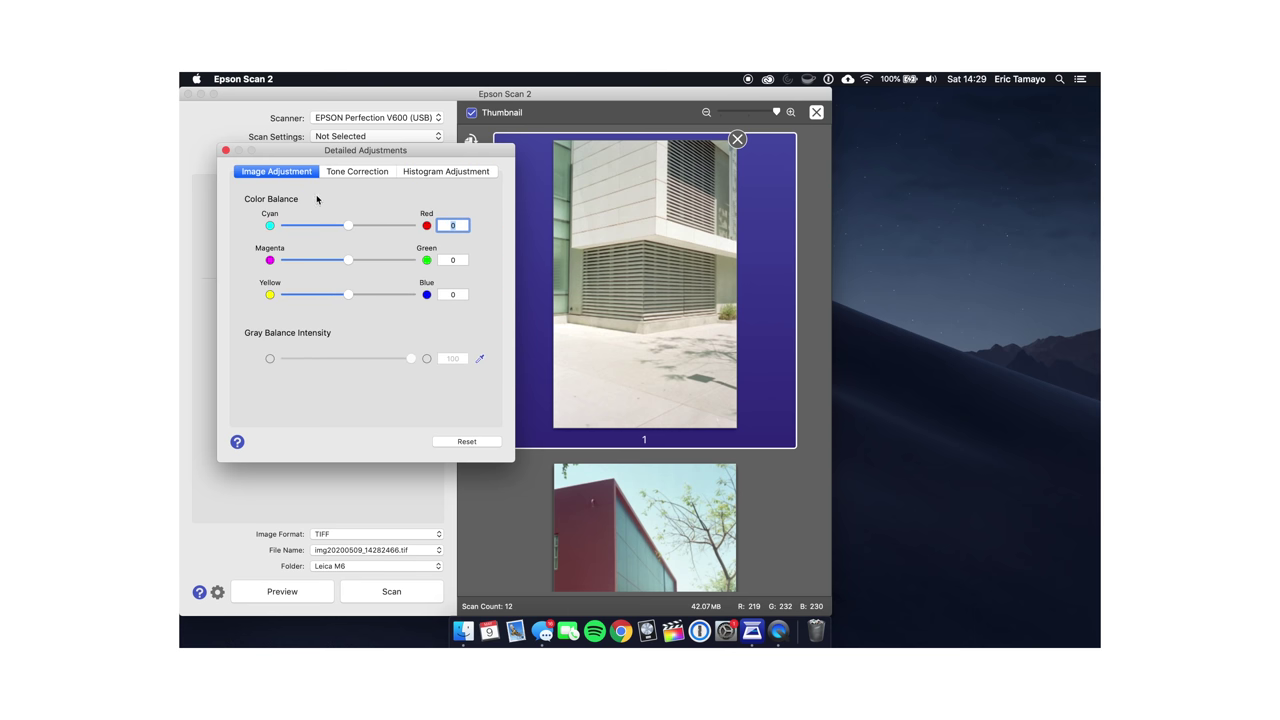
Set Cyan/Red to -4 and Yellow/Blue to 12, close Detailed Adjustments and scan all 12 frames.
left_click_drag(346, 295, 354, 297)
left_click_drag(348, 227, 346, 232)
left_click(225, 150)
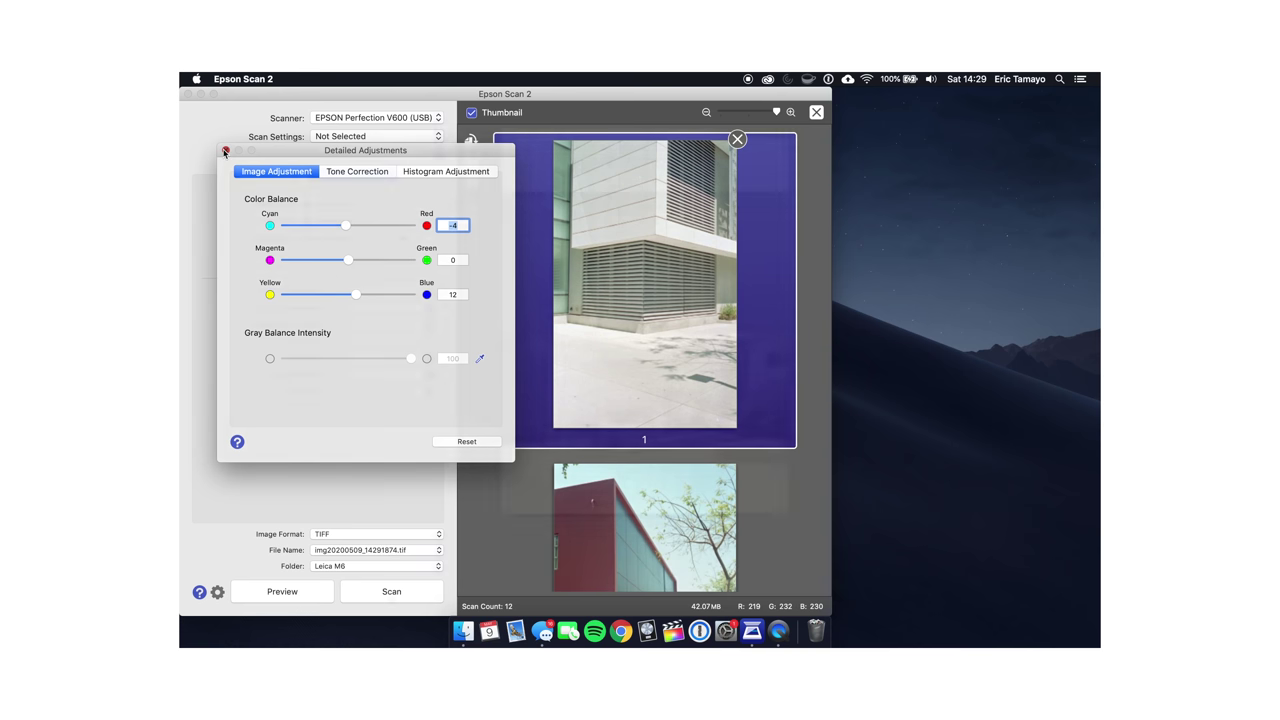
left_click(391, 594)
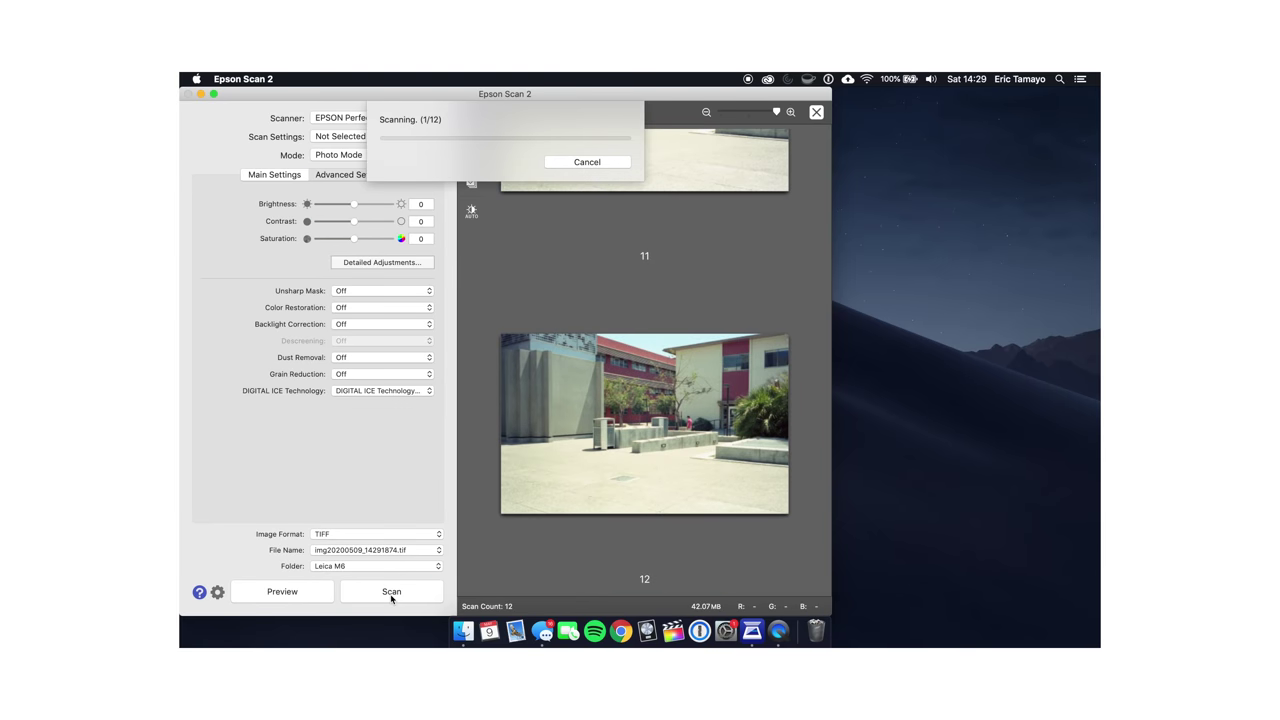